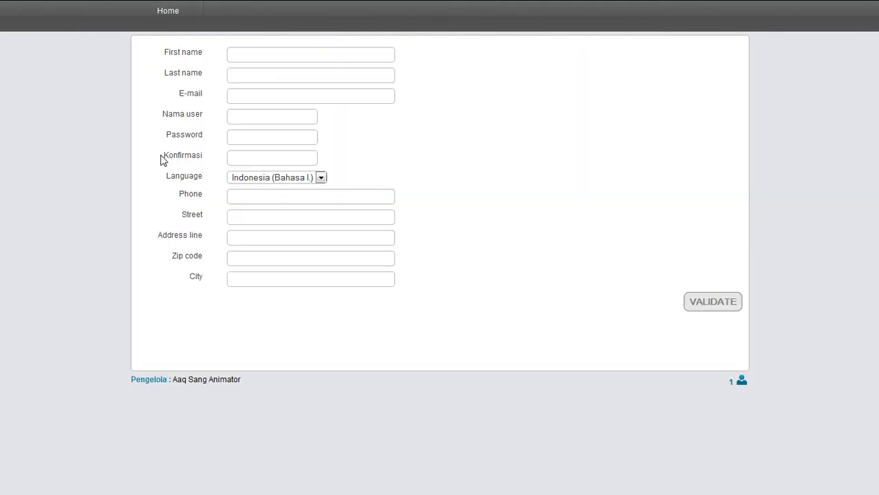
Open the academy's Pendaftaran (new account registration) form
{"action": "left_click", "coordinate": [271, 58]}
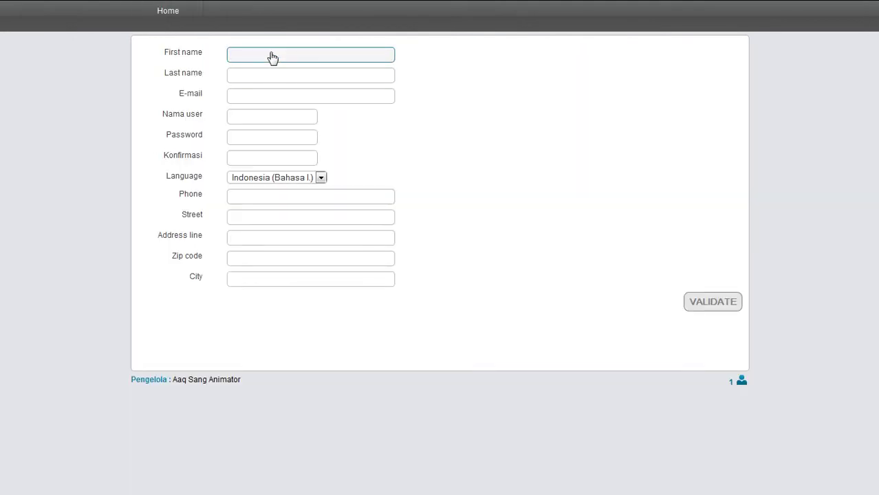
Enter the student's first name and last name
{"action": "type", "text": "adni"}
{"action": "key", "text": "Tab"}
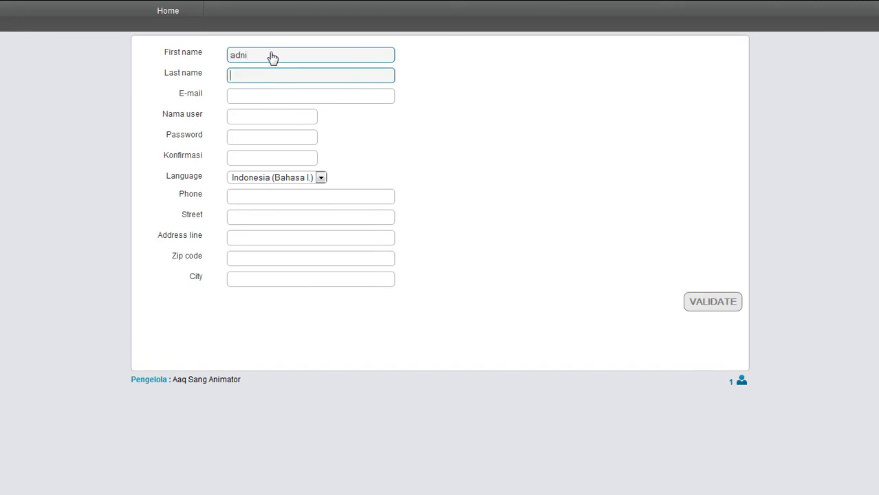
{"action": "left_click", "coordinate": [272, 58]}
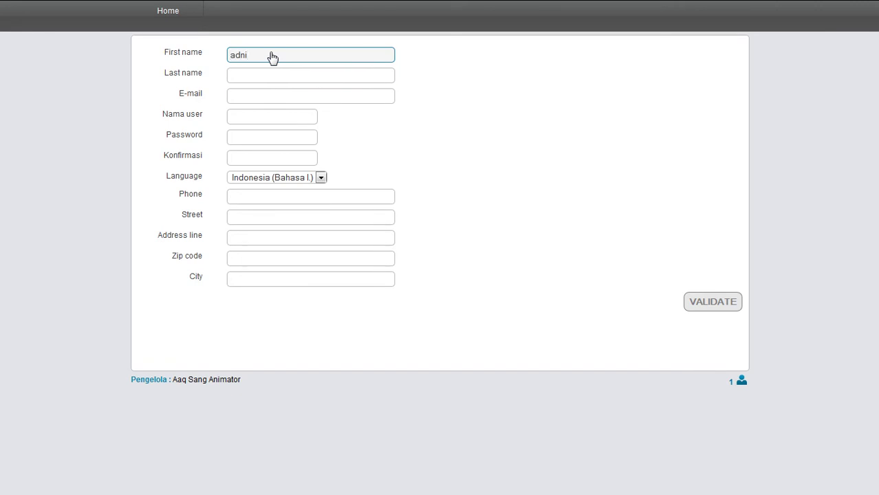
{"action": "key", "text": "Tab"}
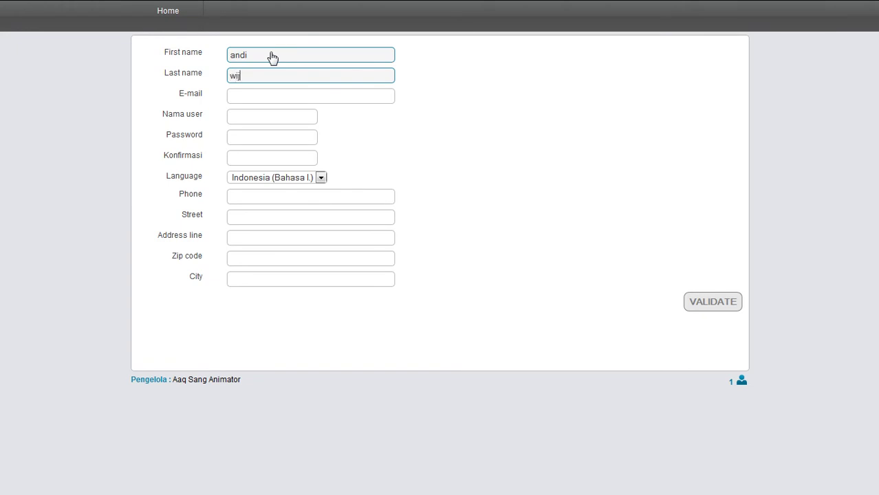
Fill in the e-mail address, username, password and password confirmation
{"action": "left_click", "coordinate": [264, 104]}
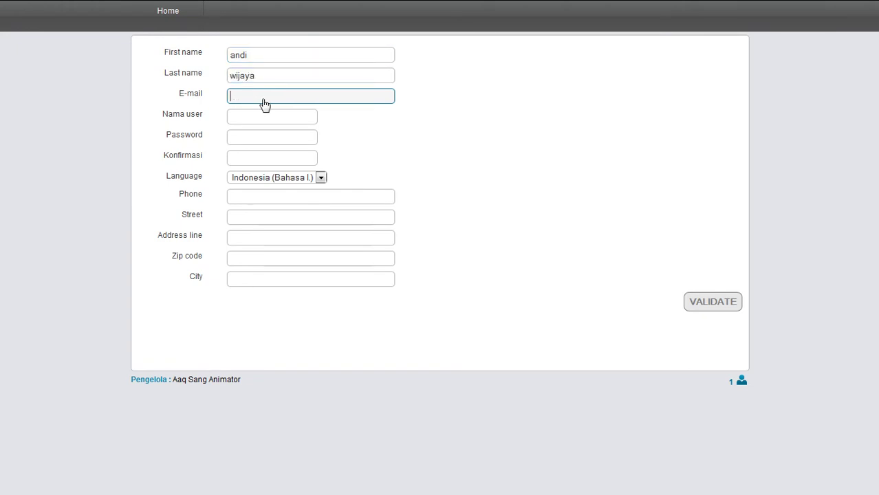
{"action": "left_click", "coordinate": [260, 117]}
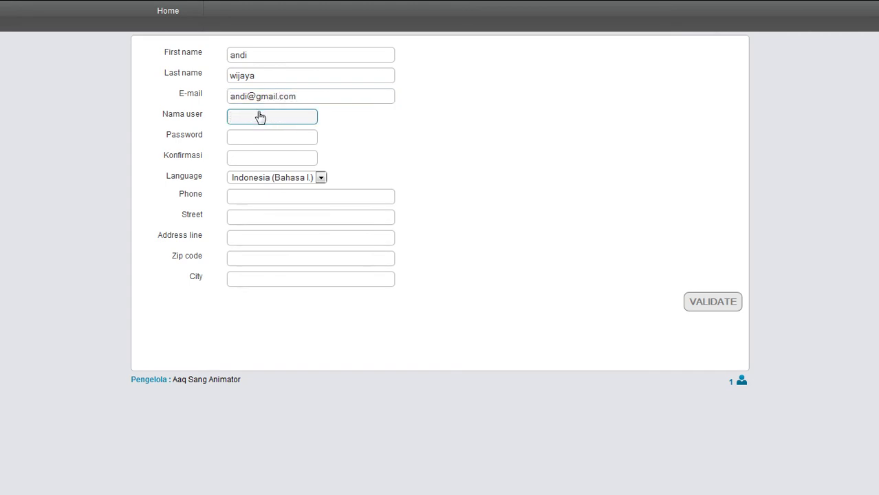
{"action": "key", "text": "Tab"}
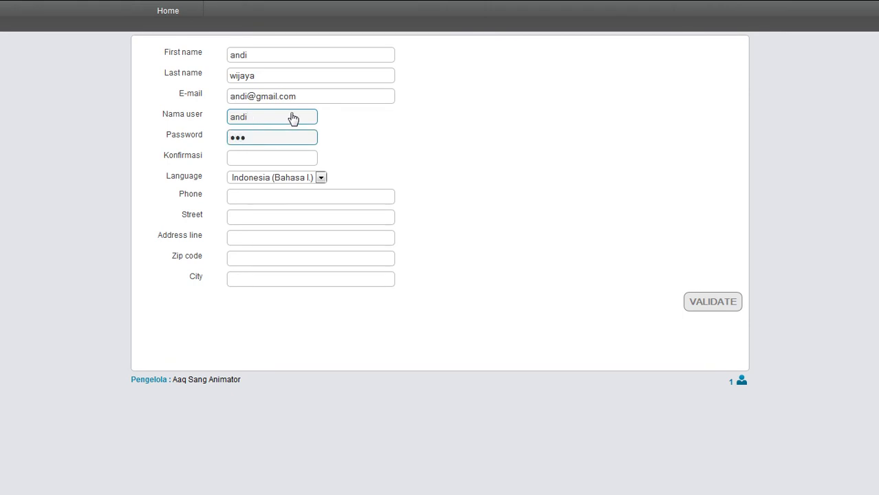
{"action": "left_click", "coordinate": [287, 161]}
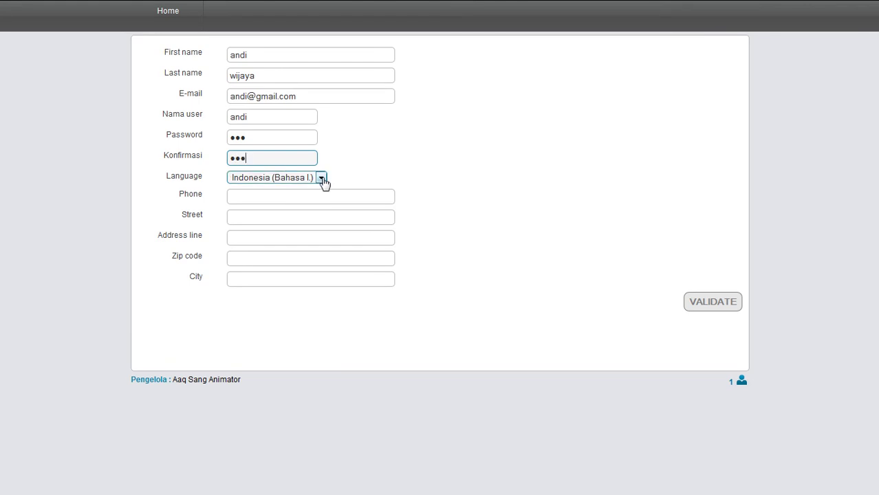
Keep Indonesian as the interface language, enter the phone number and pick a suggested street
{"action": "left_click", "coordinate": [321, 180]}
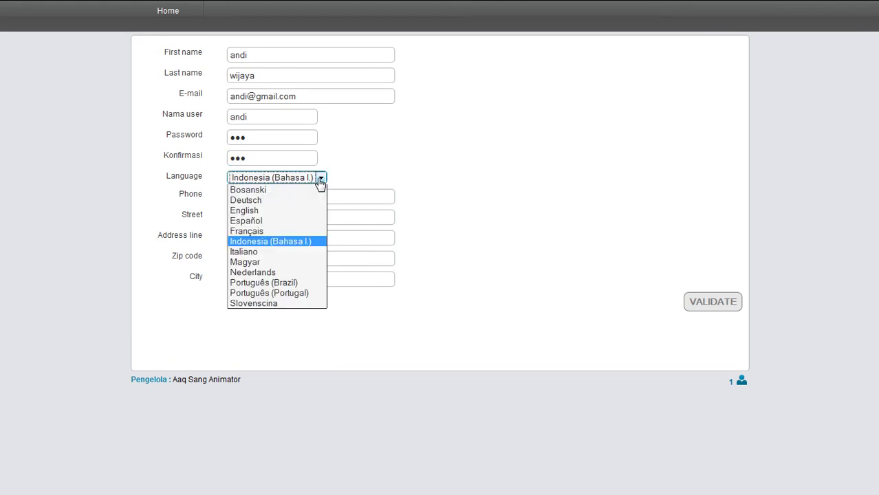
{"action": "left_click", "coordinate": [296, 242]}
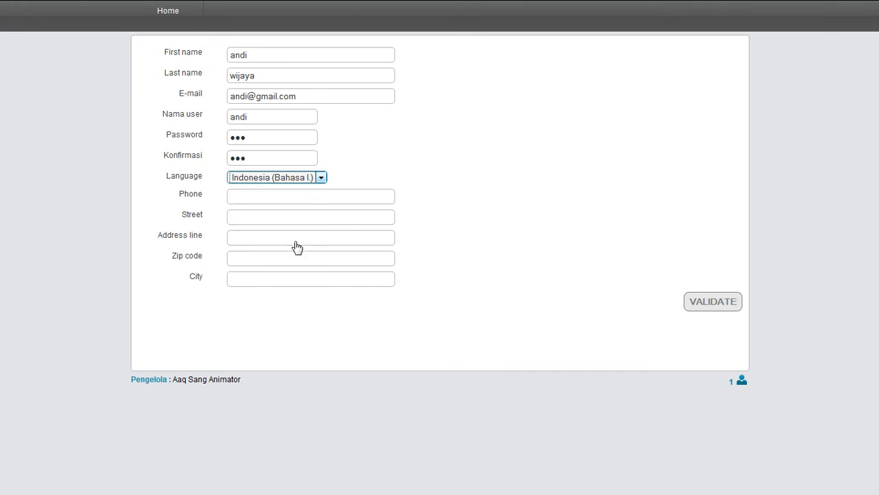
{"action": "left_click", "coordinate": [291, 199]}
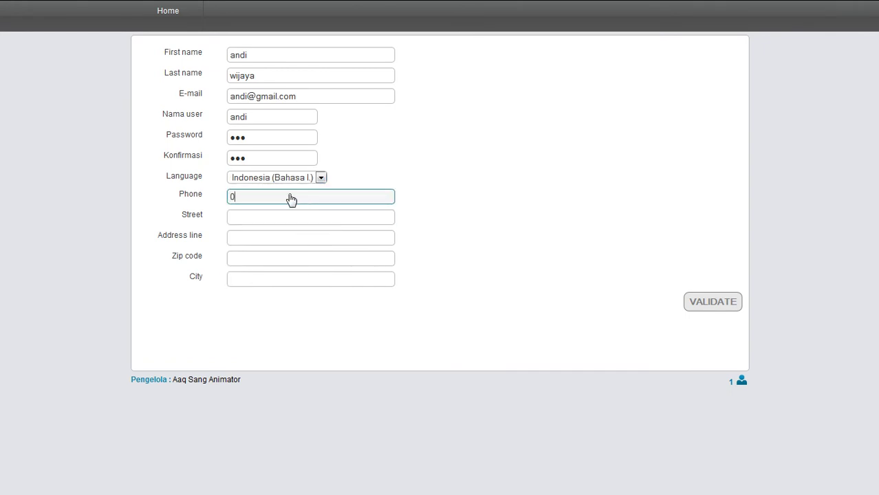
{"action": "left_click", "coordinate": [281, 217]}
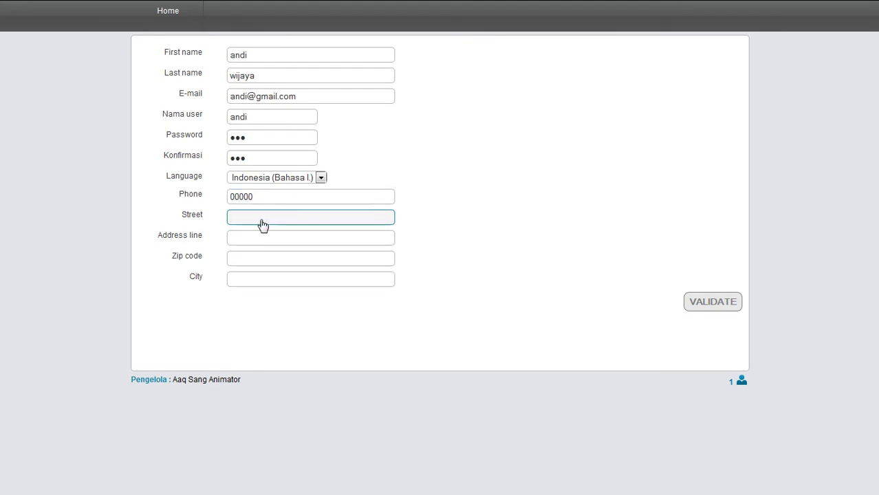
{"action": "type", "text": "jl"}
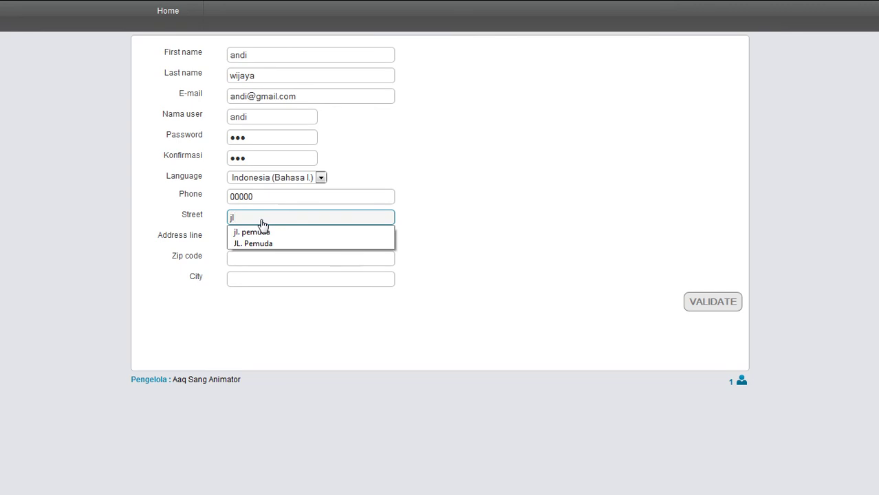
{"action": "type", "text": "."}
{"action": "key", "text": "Down"}
{"action": "key", "text": "Return"}
Fill in the address line, zip code and city, then submit the registration
{"action": "left_click", "coordinate": [269, 242]}
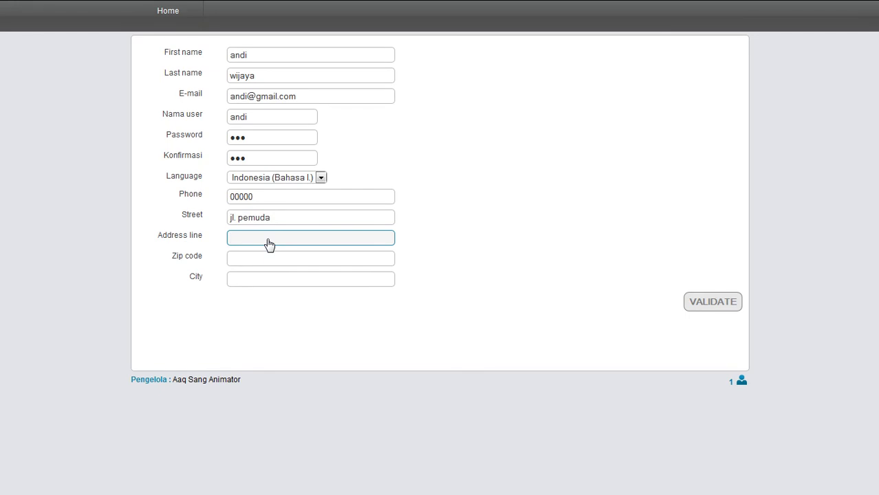
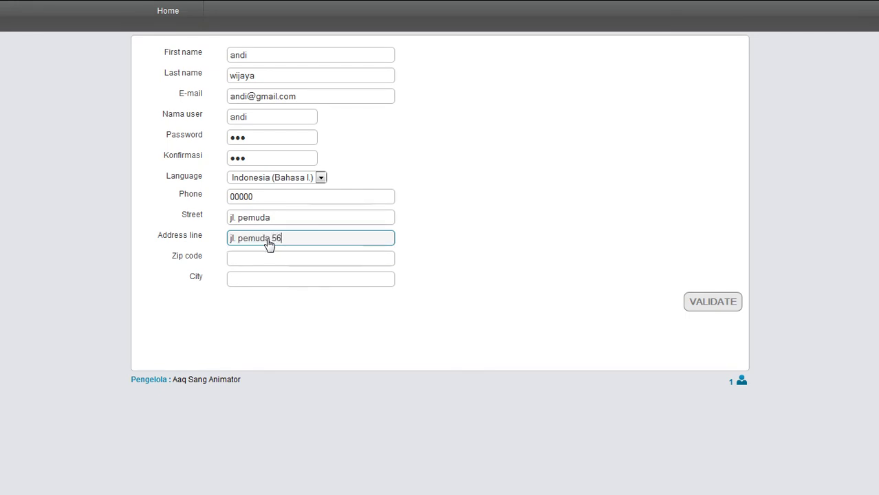
{"action": "left_click", "coordinate": [271, 260]}
{"action": "type", "text": "52"}
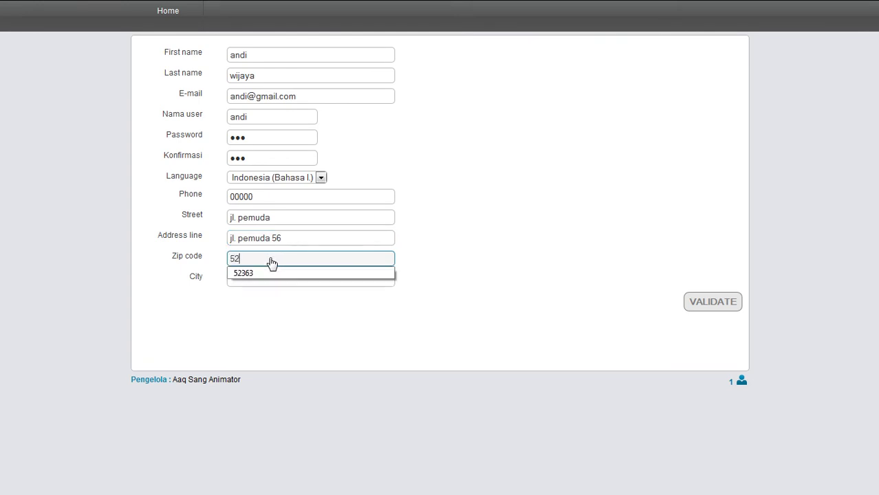
{"action": "type", "text": "363"}
{"action": "left_click", "coordinate": [281, 277]}
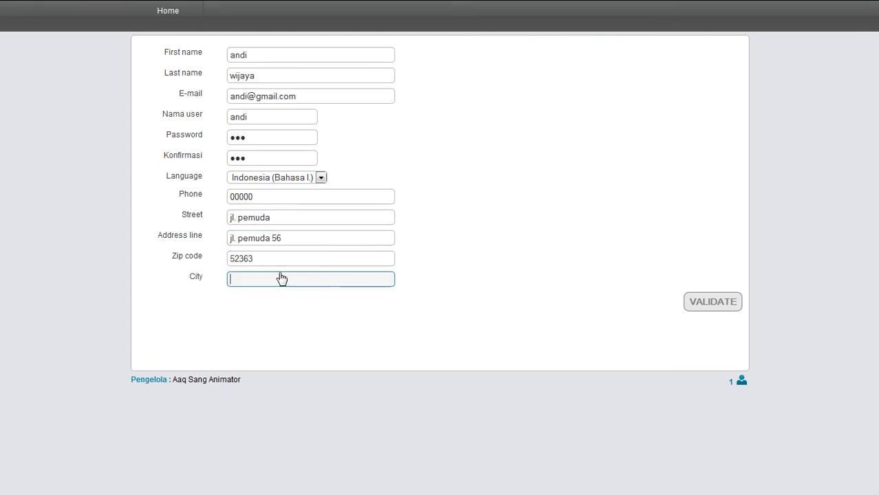
{"action": "type", "text": "Sema"}
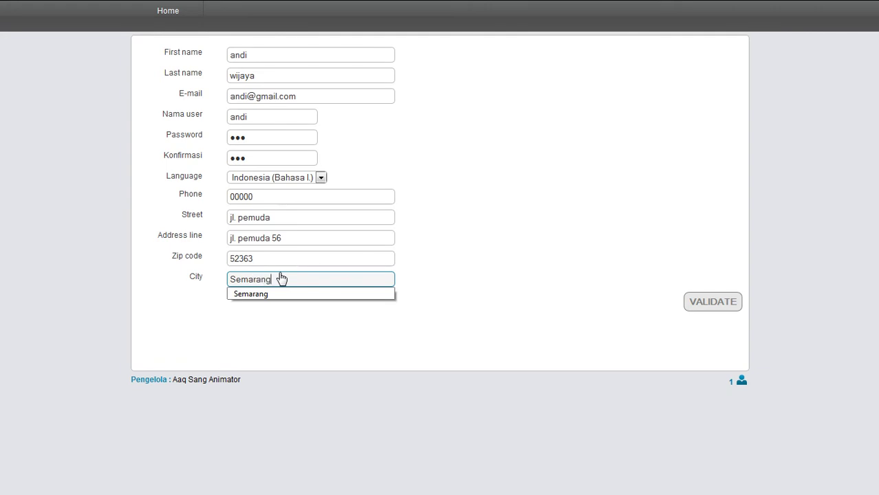
{"action": "type", "text": "rang"}
{"action": "left_click", "coordinate": [250, 294]}
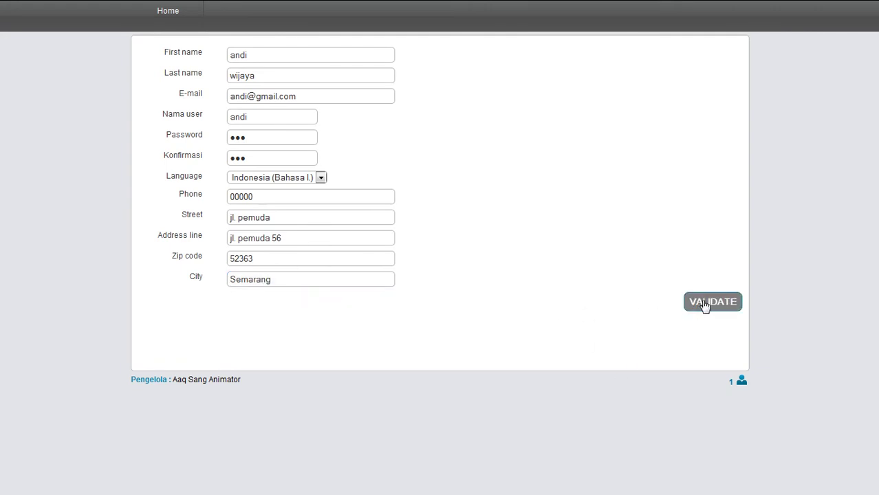
{"action": "left_click", "coordinate": [705, 303]}
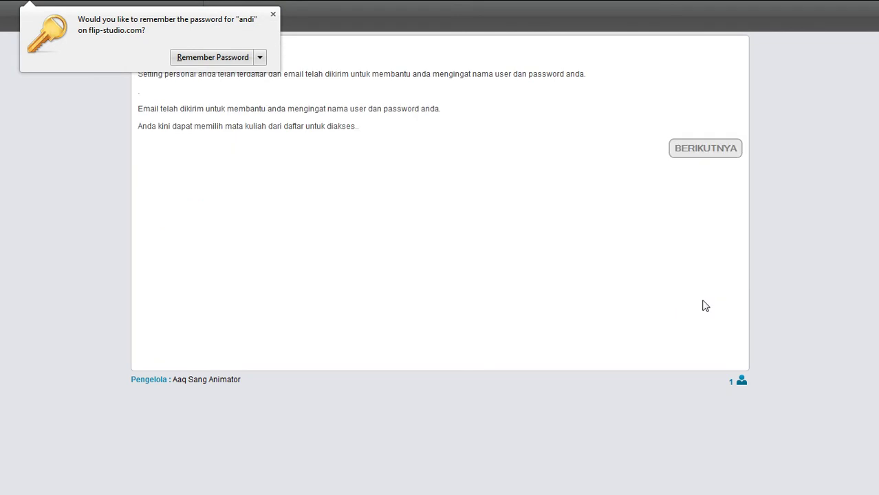
Dismiss the browser's save-password prompt and continue to the course catalogue
{"action": "left_click", "coordinate": [276, 179]}
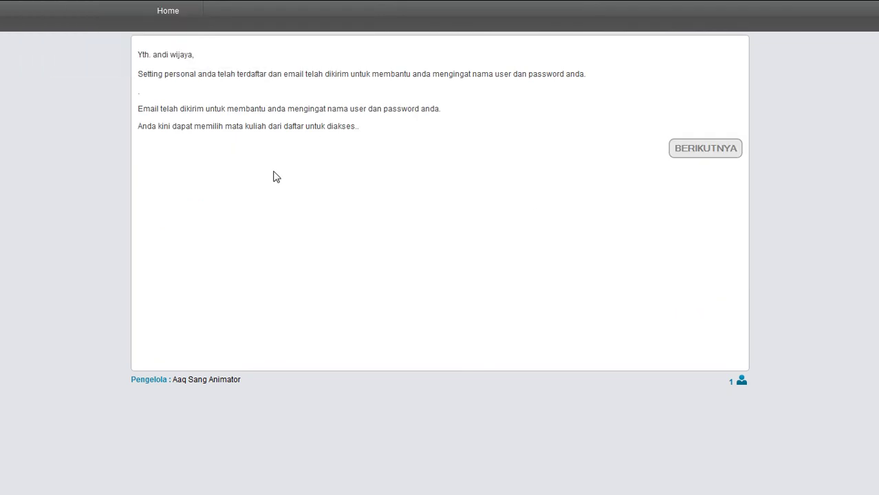
{"action": "left_click", "coordinate": [703, 158]}
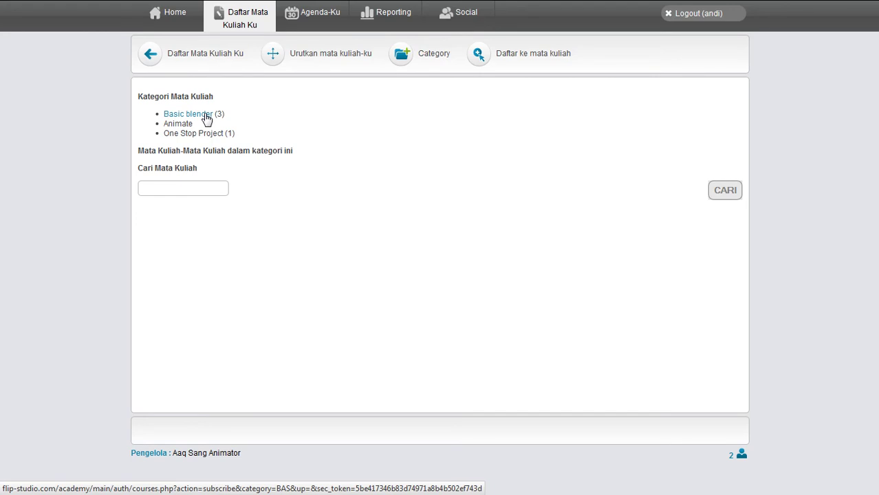
In the Basic blender category, subscribe to Basic Lighting, Basic Rigging and Interface
{"action": "left_click", "coordinate": [207, 118]}
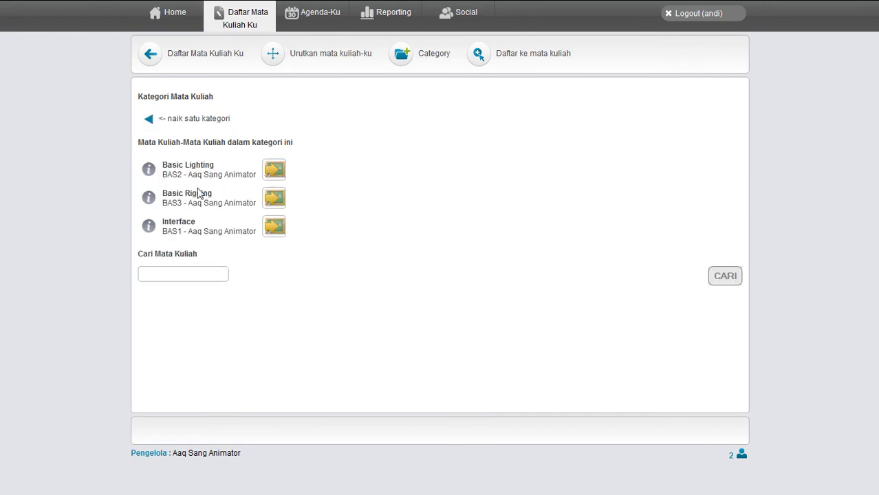
{"action": "left_click", "coordinate": [275, 172]}
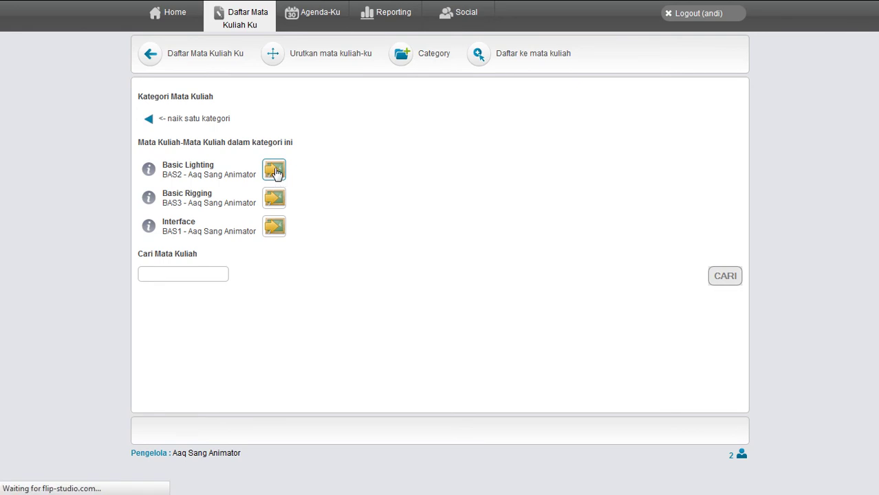
{"action": "left_click", "coordinate": [276, 199]}
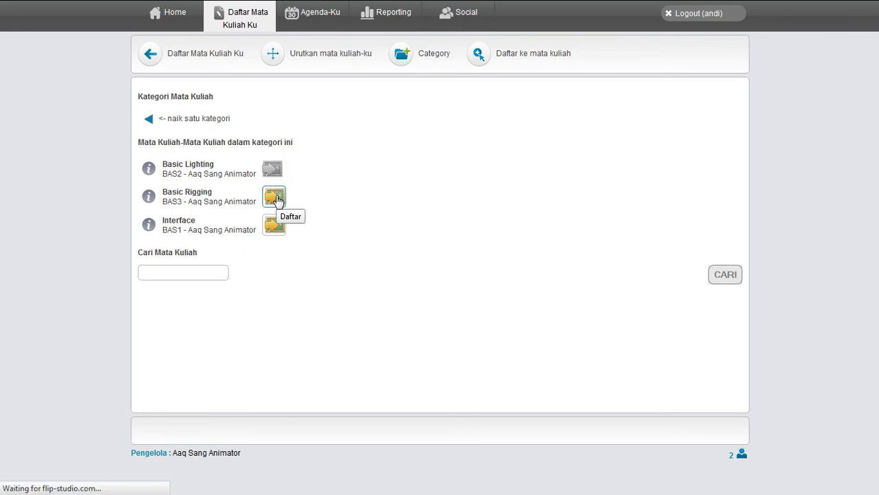
{"action": "left_click", "coordinate": [275, 227]}
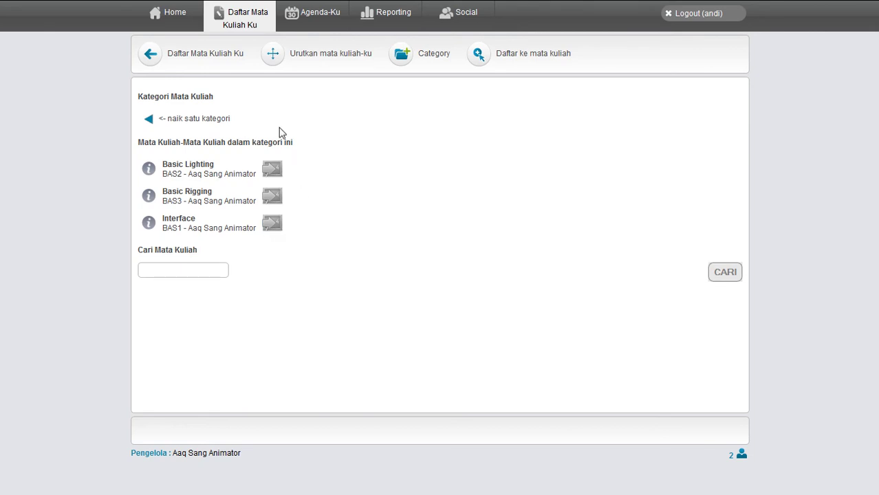
Subscribe to Membuat animasi sederhana in the One Stop Project category and return to My courses
{"action": "left_click", "coordinate": [204, 55]}
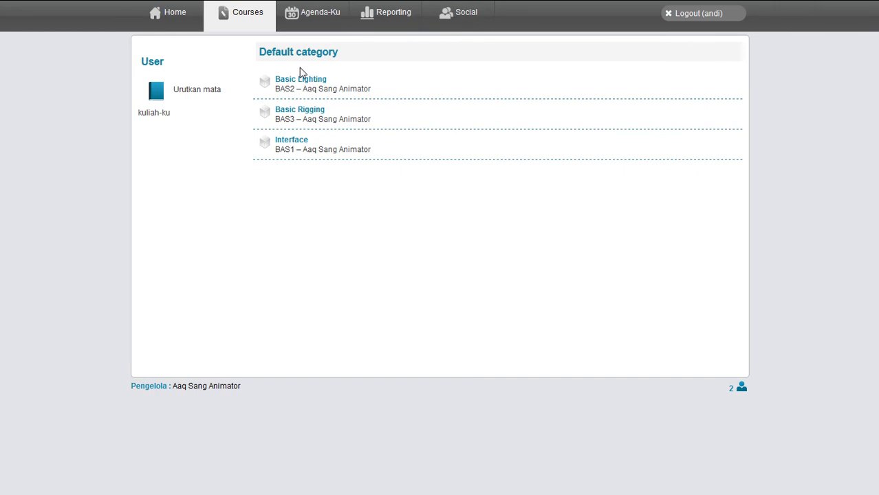
{"action": "left_click", "coordinate": [206, 96]}
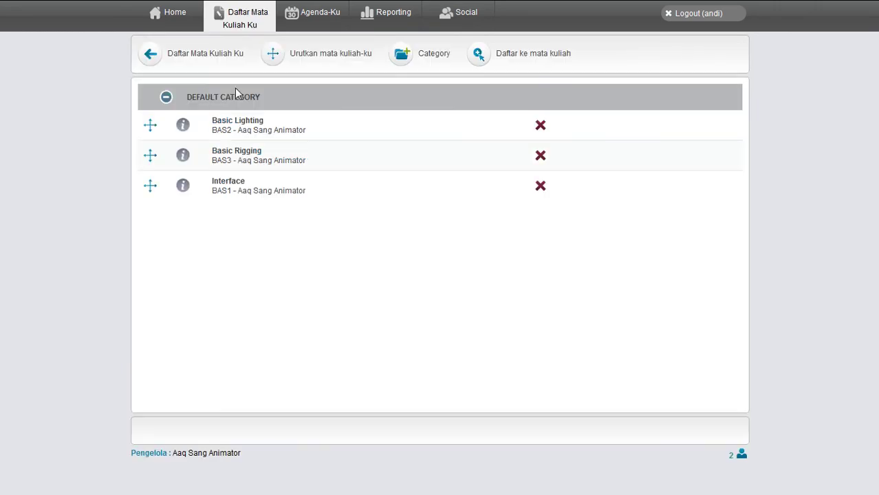
{"action": "left_click", "coordinate": [484, 59]}
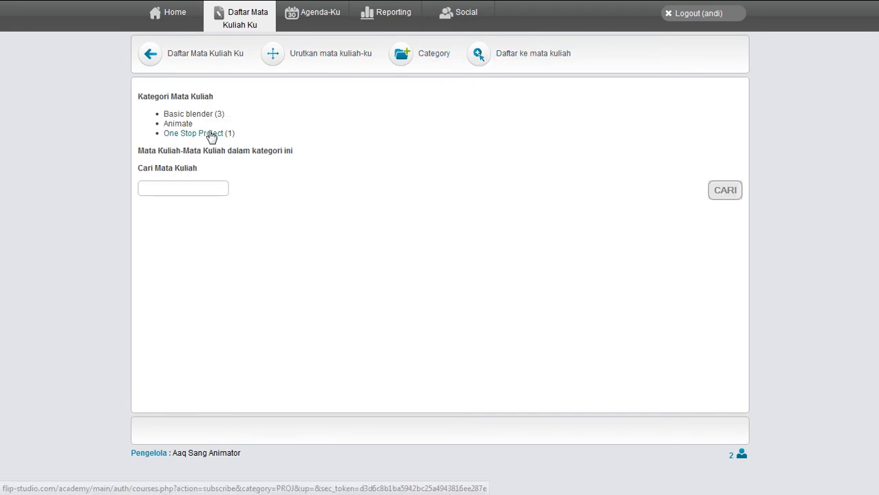
{"action": "left_click", "coordinate": [210, 135]}
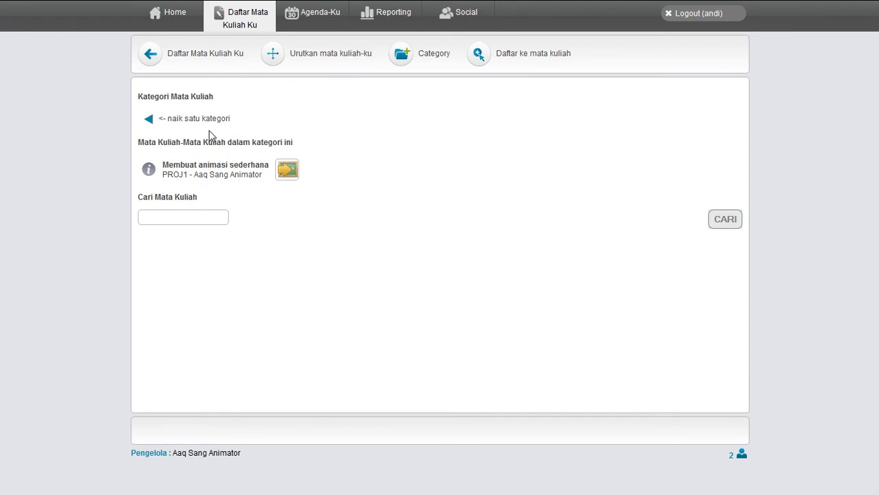
{"action": "left_click", "coordinate": [288, 172]}
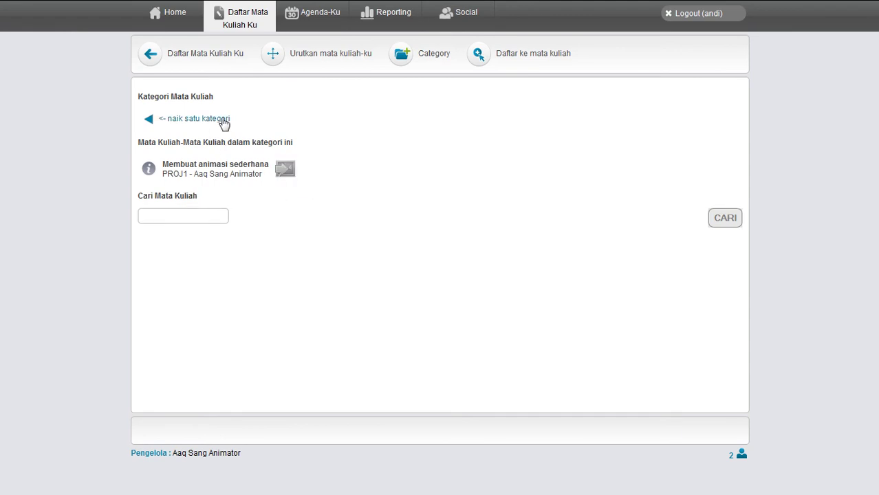
{"action": "left_click", "coordinate": [206, 54]}
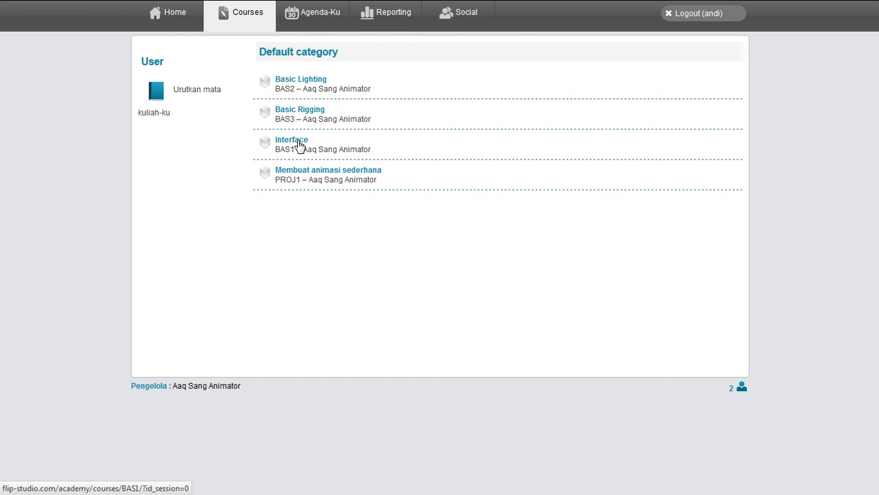
Open the Interface course and browse its Pengenalan Interface Blender lesson and topic list
{"action": "left_click", "coordinate": [296, 141]}
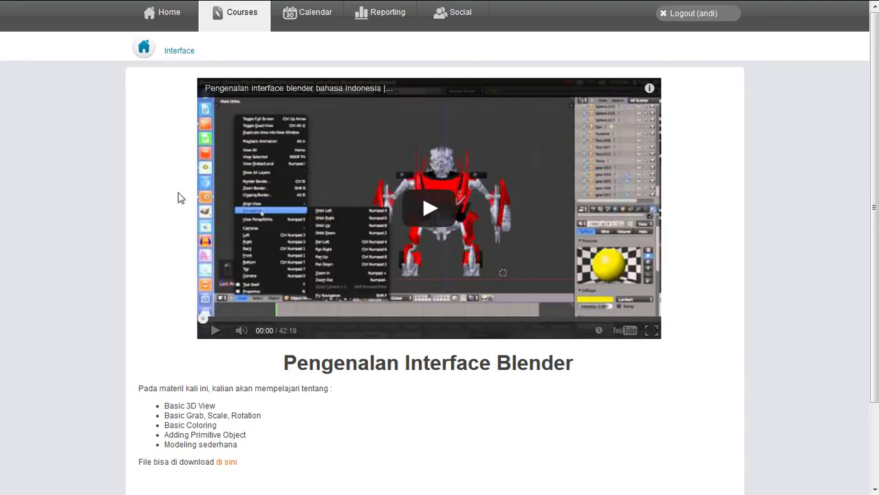
{"action": "scroll", "coordinate": [164, 135], "scroll_direction": "down", "scroll_amount": 3}
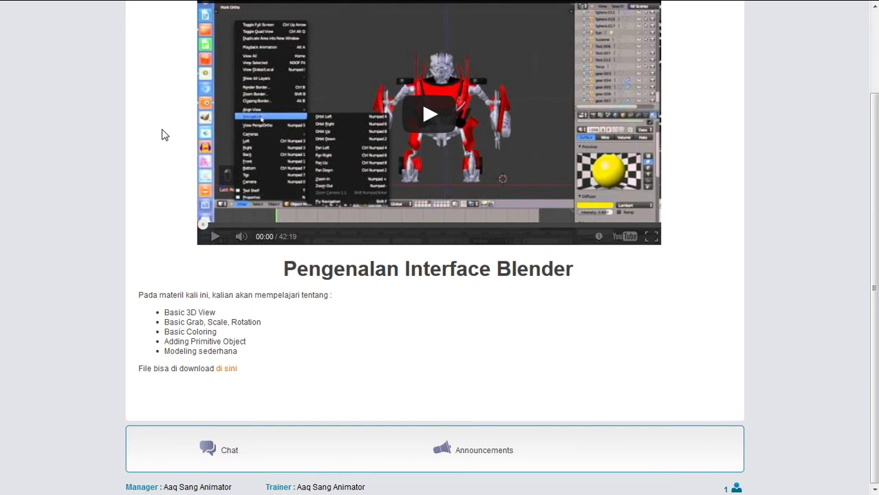
{"action": "scroll", "coordinate": [161, 135], "scroll_direction": "up", "scroll_amount": 3}
{"action": "scroll", "coordinate": [161, 135], "scroll_direction": "down", "scroll_amount": 3}
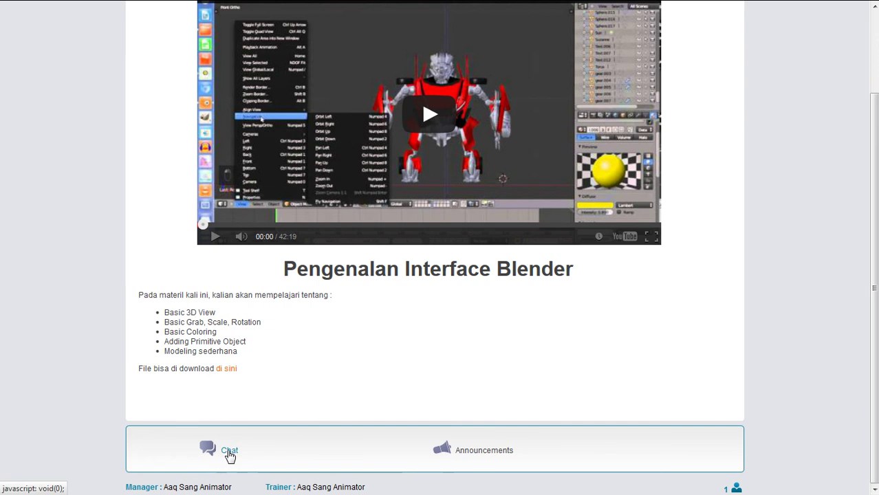
{"action": "left_click", "coordinate": [229, 451]}
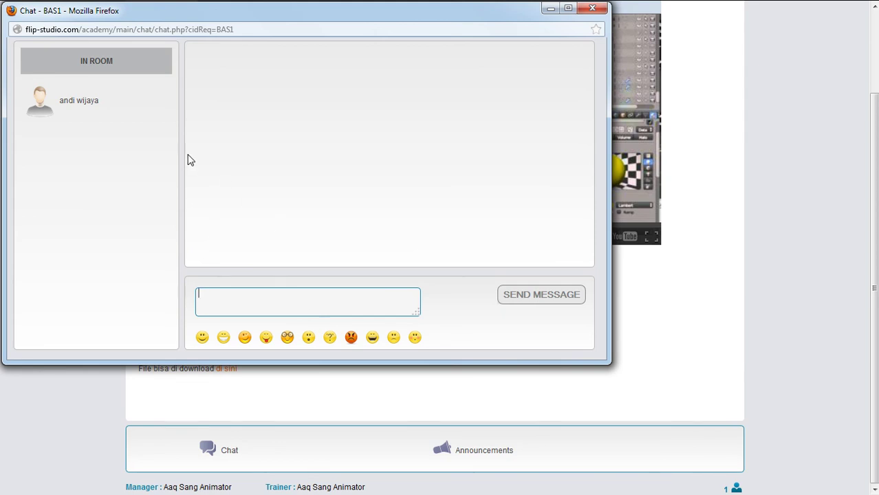
{"action": "left_click", "coordinate": [592, 8]}
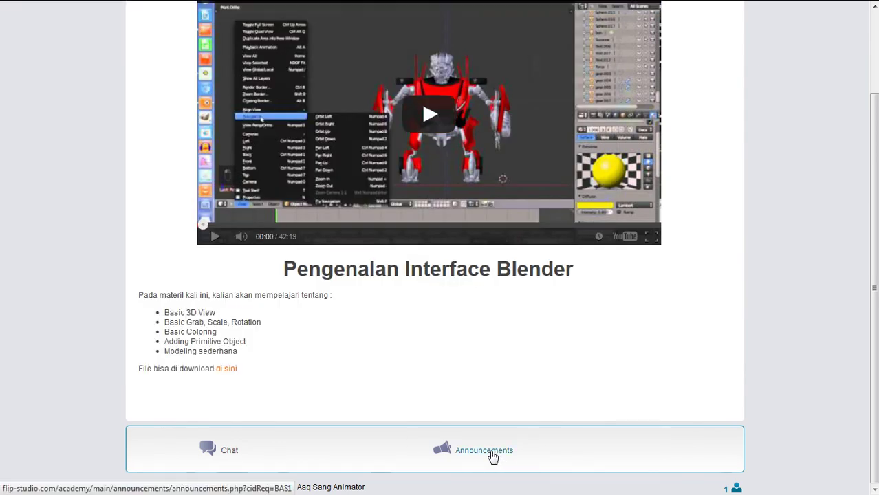
{"action": "left_click", "coordinate": [493, 458]}
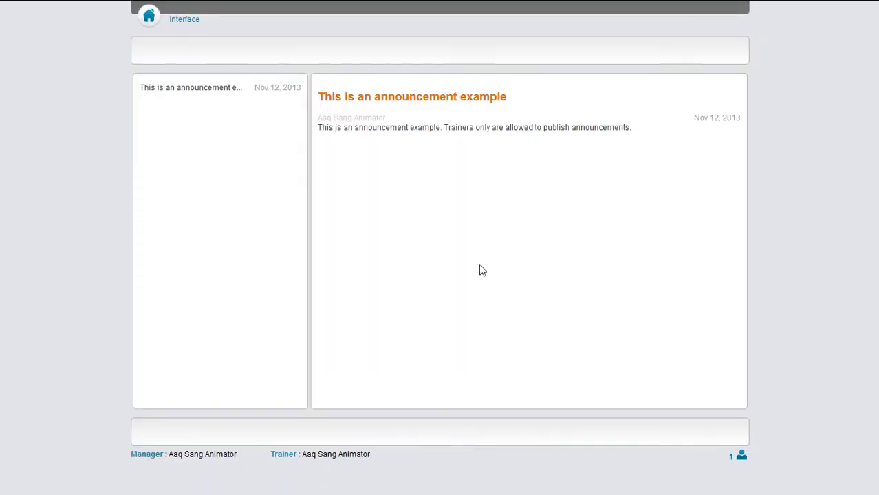
{"action": "left_click", "coordinate": [149, 21]}
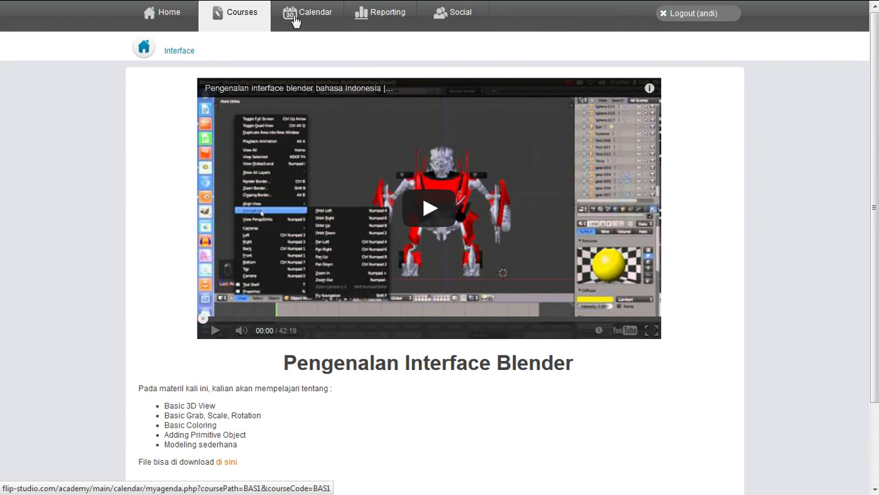
Open the personal agenda calendar and start a new event
{"action": "left_click", "coordinate": [307, 17]}
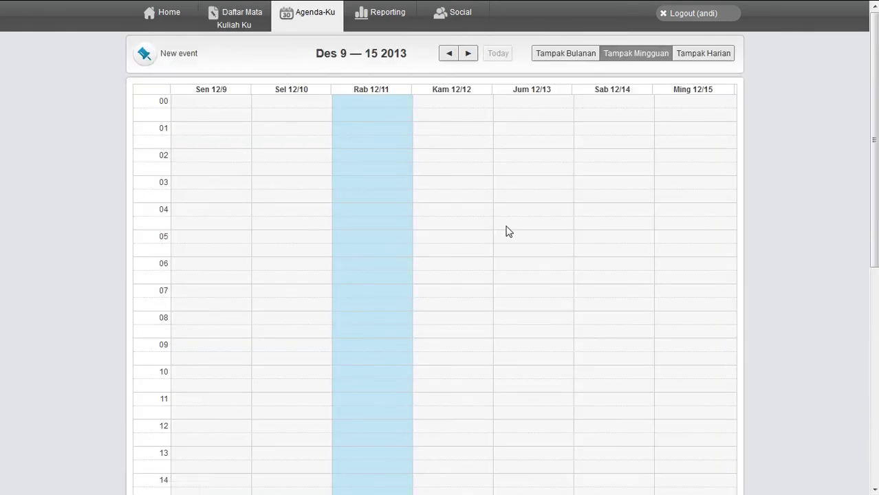
{"action": "left_click", "coordinate": [144, 56]}
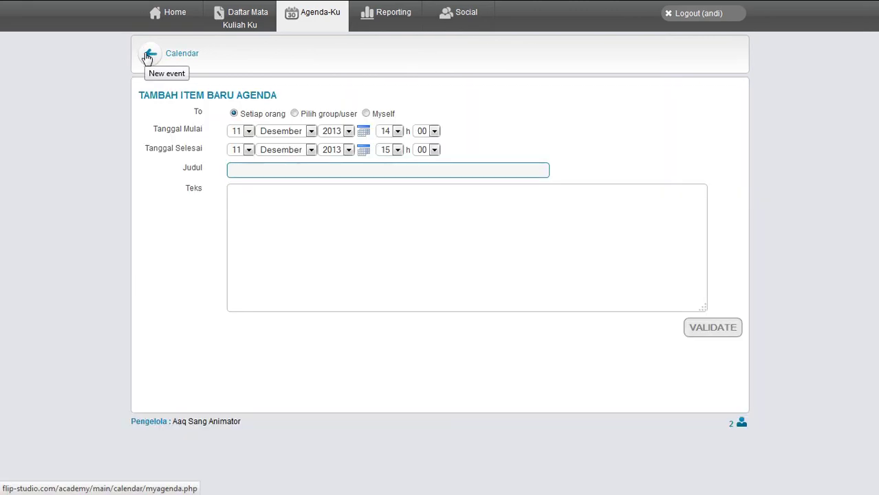
Set the event to start on the 13th, end at 17:00, visible only to myself
{"action": "left_click", "coordinate": [248, 131]}
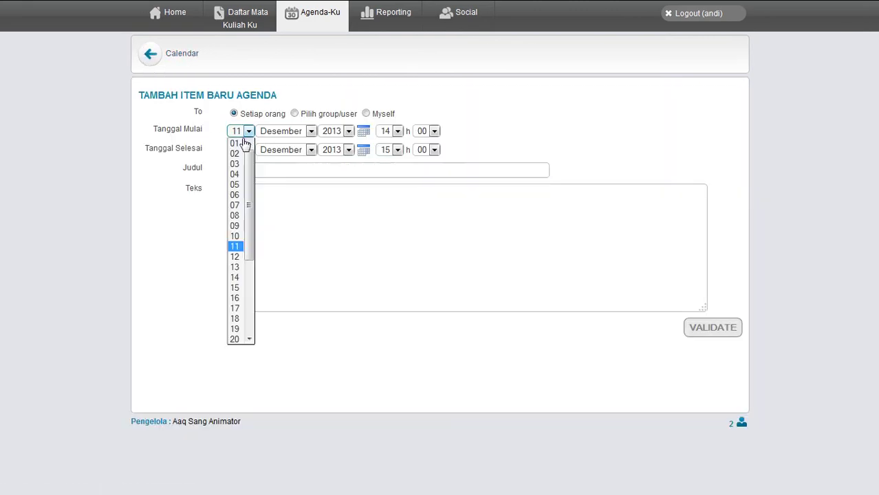
{"action": "left_click", "coordinate": [237, 268]}
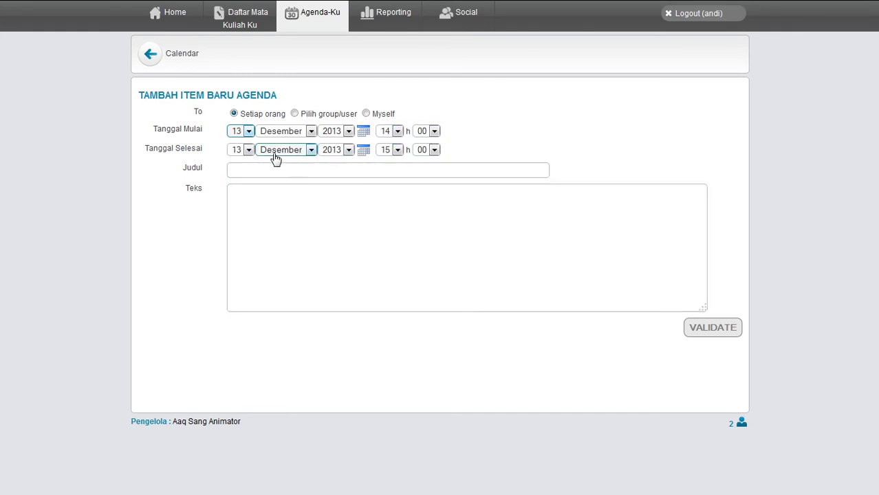
{"action": "left_click", "coordinate": [397, 149]}
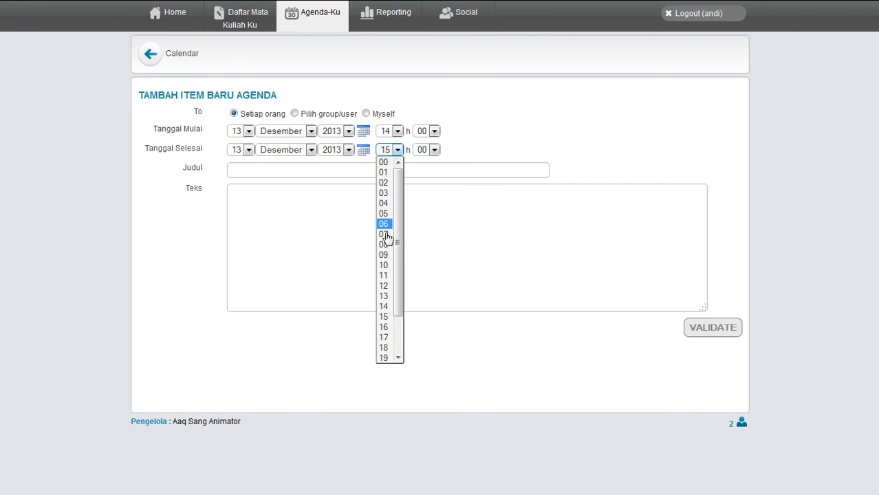
{"action": "left_click", "coordinate": [387, 337]}
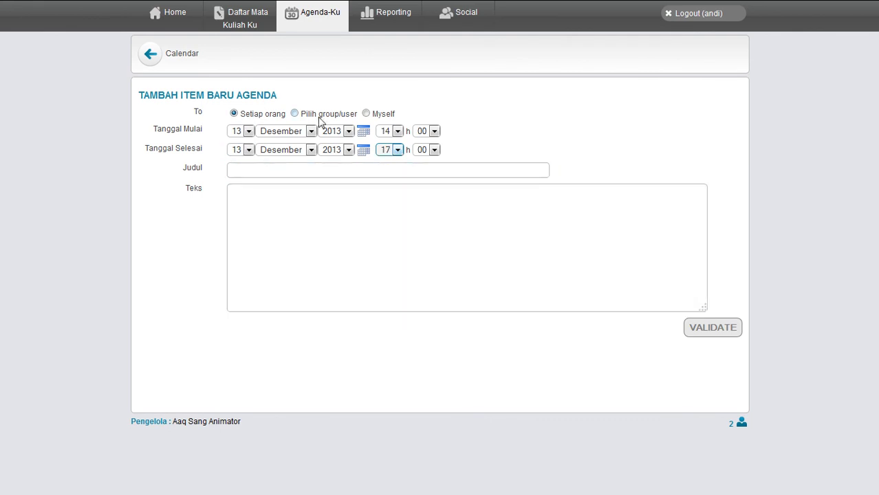
{"action": "left_click", "coordinate": [366, 115]}
Title the event 'Kerja kelompok', describe it as 'Kerja kelompok membahas project', and save it
{"action": "left_click", "coordinate": [278, 173]}
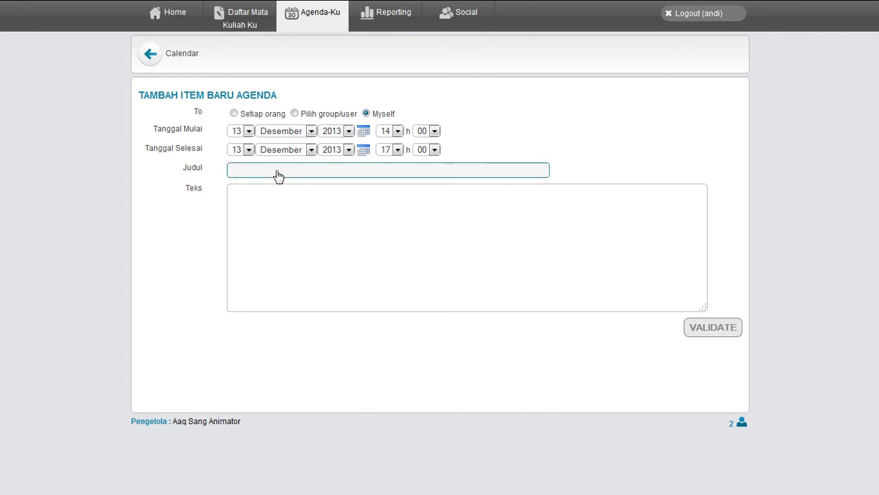
{"action": "type", "text": "Kerja kelompok"}
{"action": "left_click", "coordinate": [284, 231]}
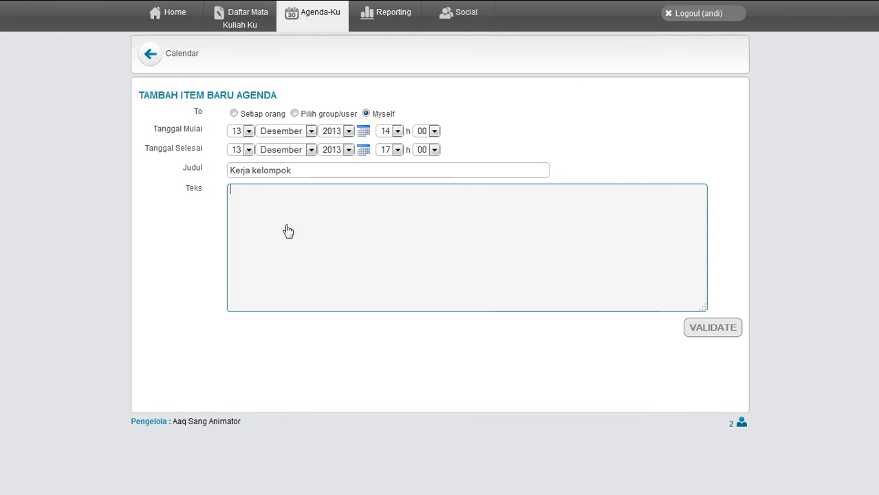
{"action": "type", "text": "Kerja kelompok membahas "}
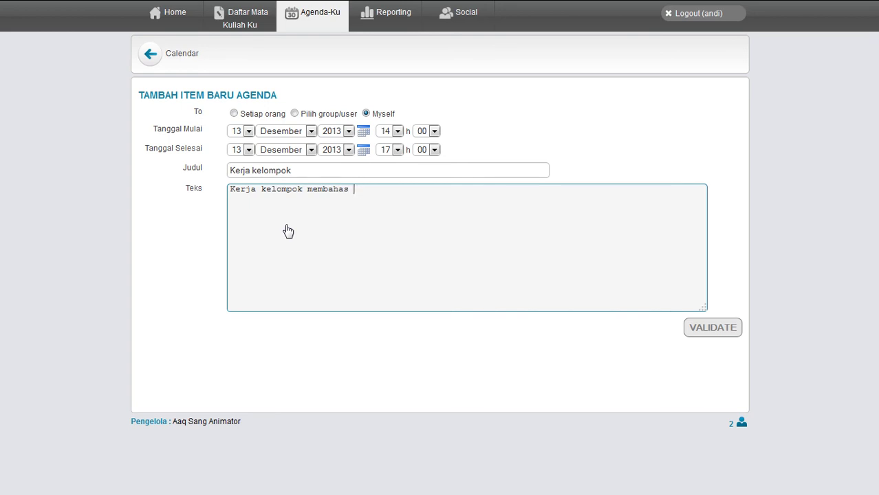
{"action": "type", "text": "project animasi"}
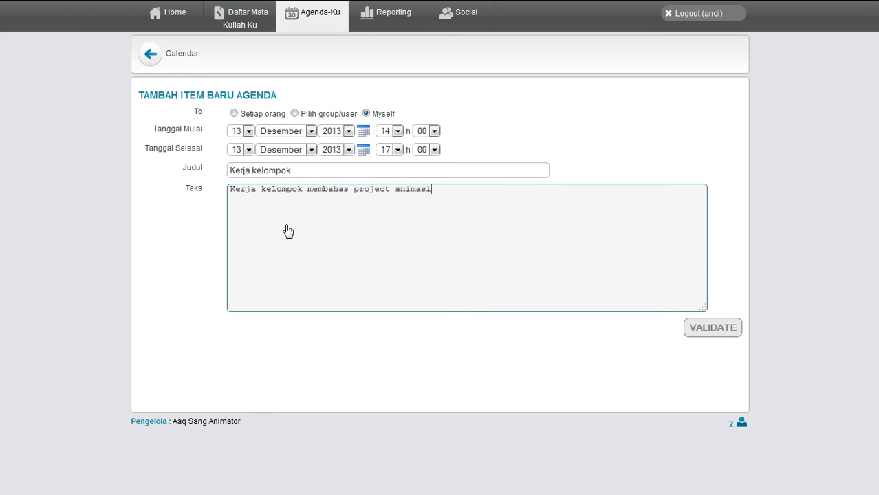
{"action": "left_click", "coordinate": [721, 329]}
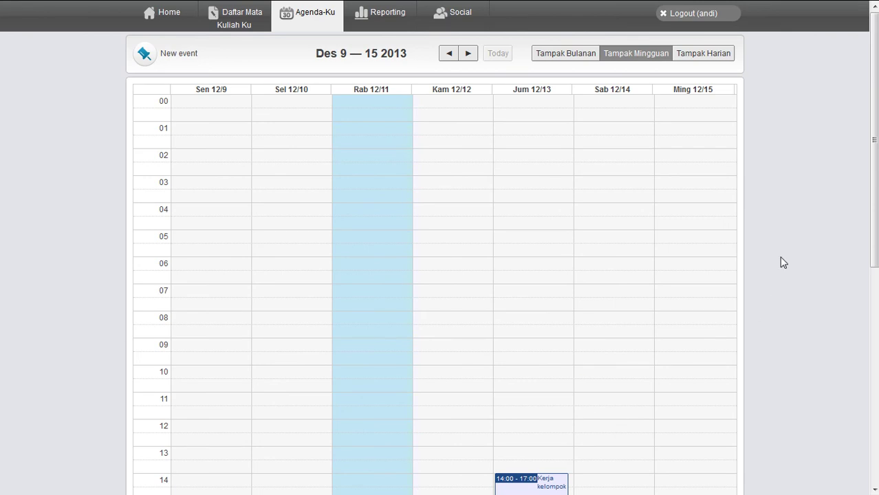
Check the Kerja kelompok event in the weekly calendar, then open the Reporting progress report
{"action": "scroll", "coordinate": [805, 216], "scroll_direction": "down", "scroll_amount": 4}
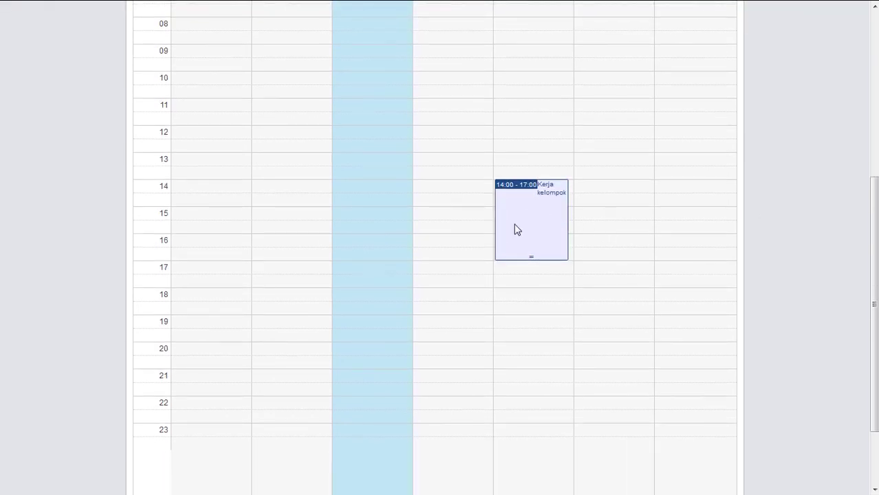
{"action": "scroll", "coordinate": [800, 280], "scroll_direction": "up", "scroll_amount": 4}
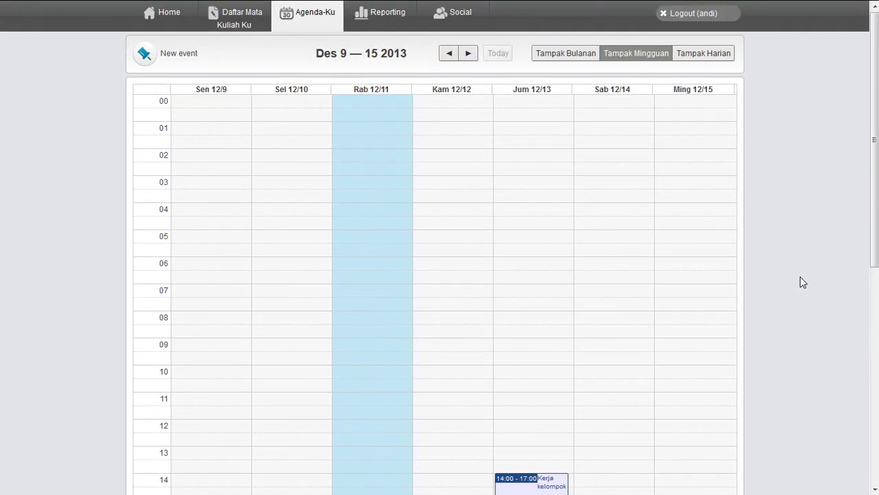
{"action": "left_click", "coordinate": [370, 17]}
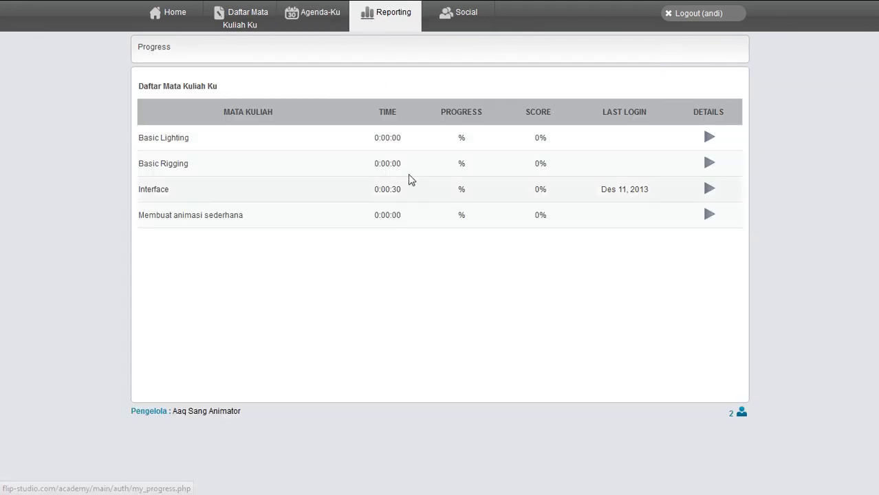
Show the Interface course's progress details, then go to the Social network home page
{"action": "left_click", "coordinate": [709, 190]}
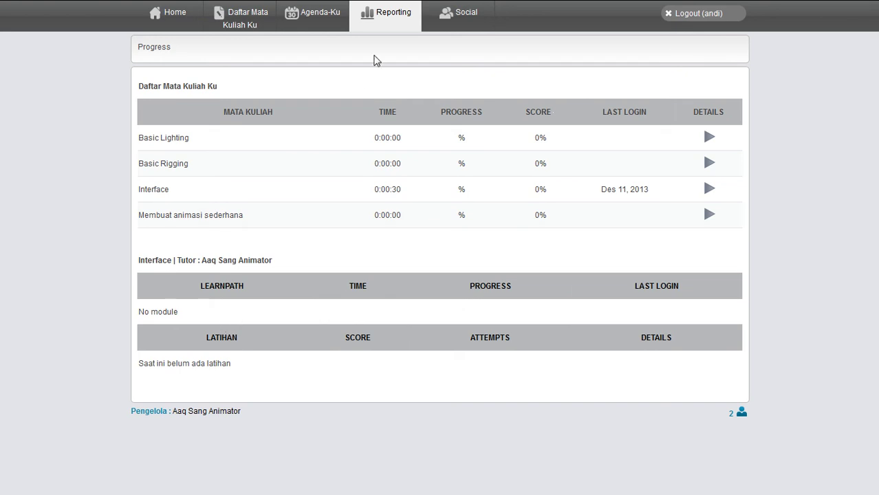
{"action": "left_click", "coordinate": [465, 15]}
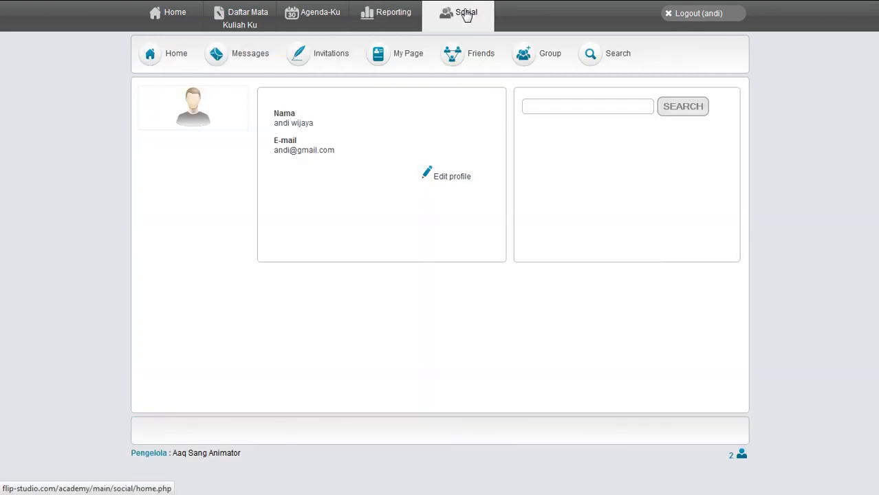
Look over the Edit profile form, return to Social home, and log out of the academy
{"action": "left_click", "coordinate": [445, 178]}
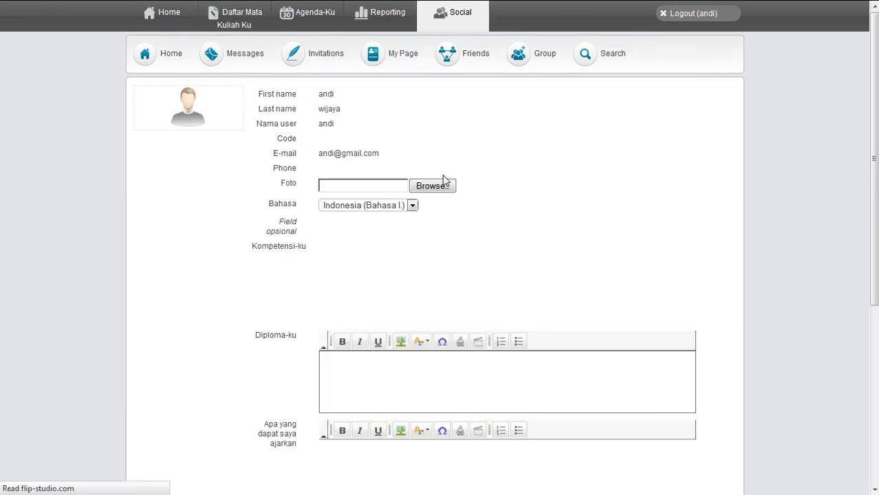
{"action": "scroll", "coordinate": [261, 150], "scroll_direction": "down", "scroll_amount": 3}
{"action": "scroll", "coordinate": [259, 148], "scroll_direction": "down", "scroll_amount": 3}
{"action": "scroll", "coordinate": [257, 147], "scroll_direction": "up", "scroll_amount": 6}
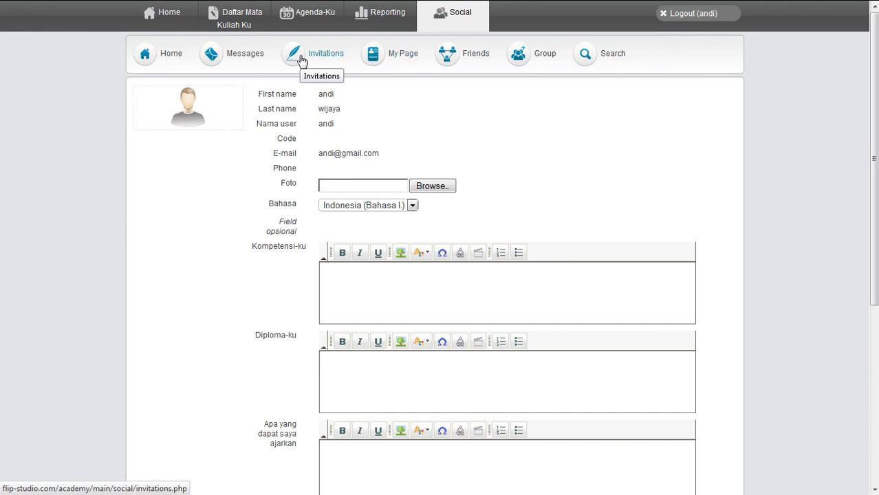
{"action": "left_click", "coordinate": [147, 60]}
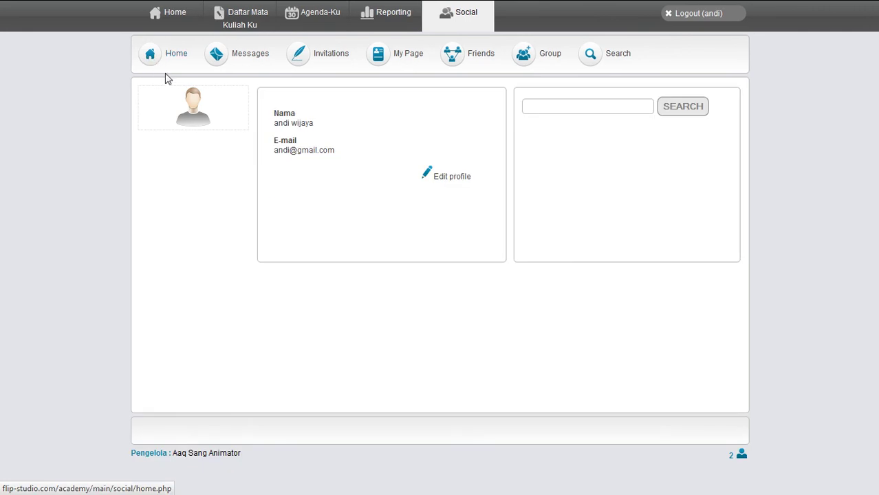
{"action": "left_click", "coordinate": [700, 15]}
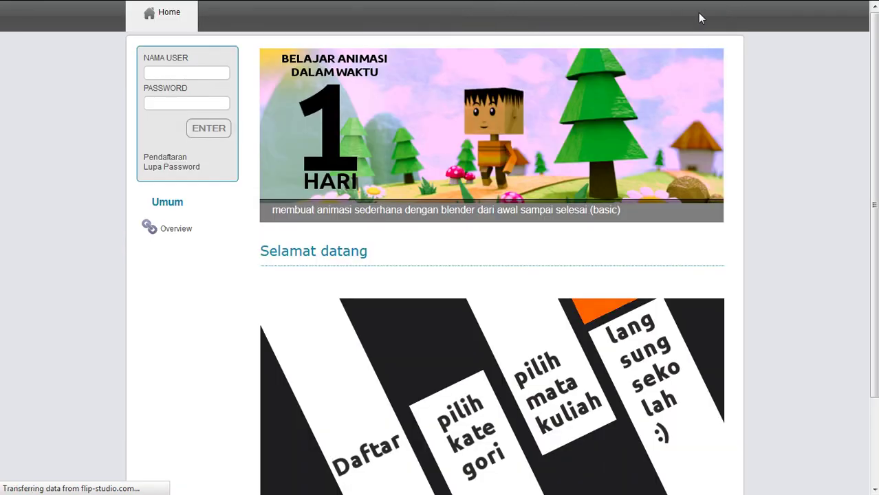